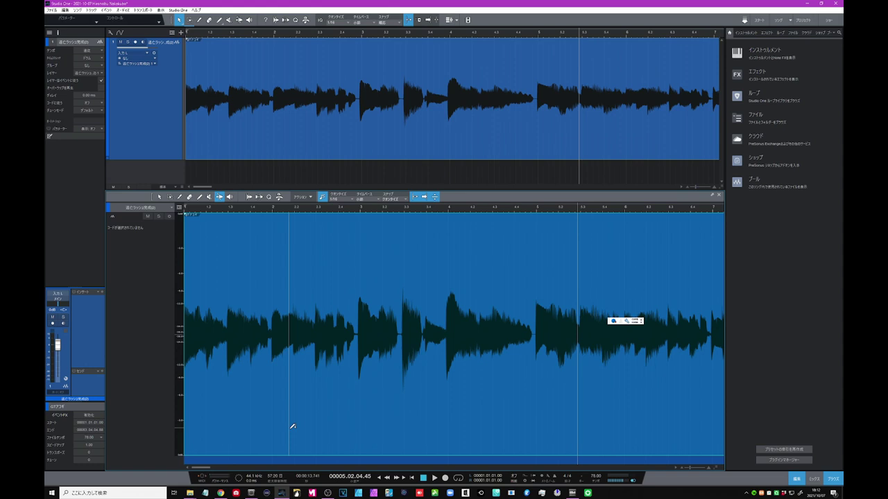
- Add an instrument track below the guitar audio track and record the melody onto it as MIDI from bar 1
right_click(145, 93)
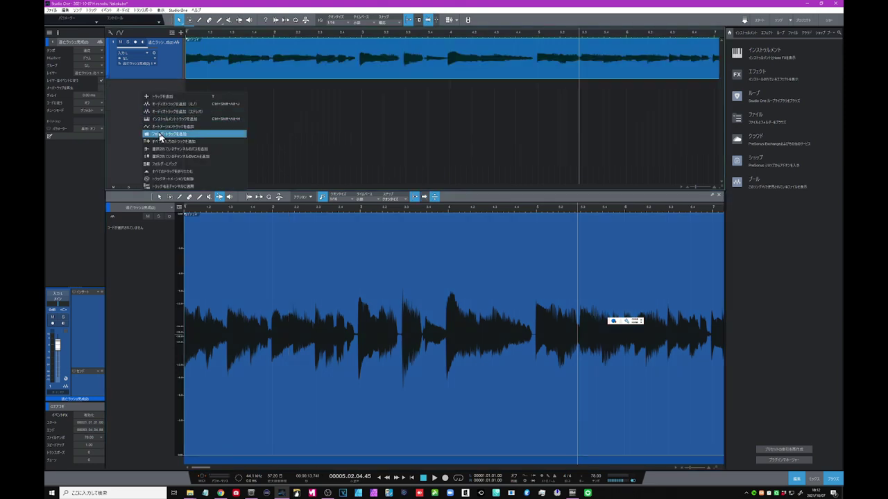
left_click(173, 119)
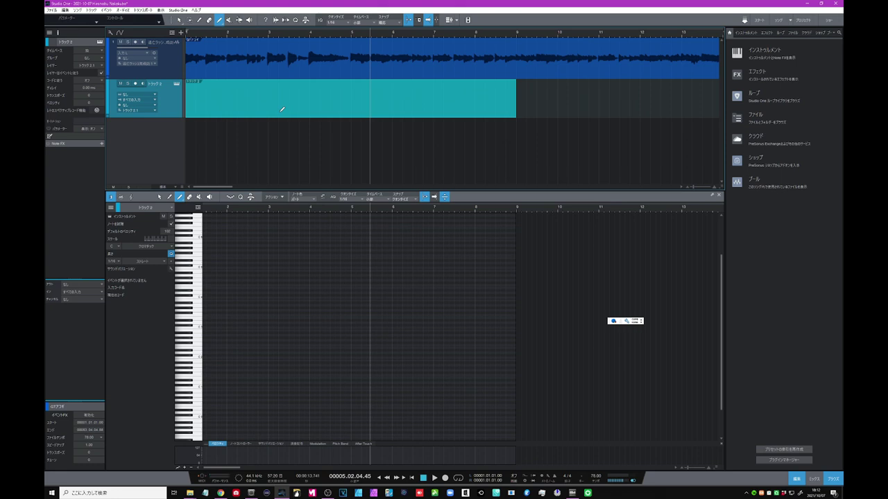
left_click(172, 110)
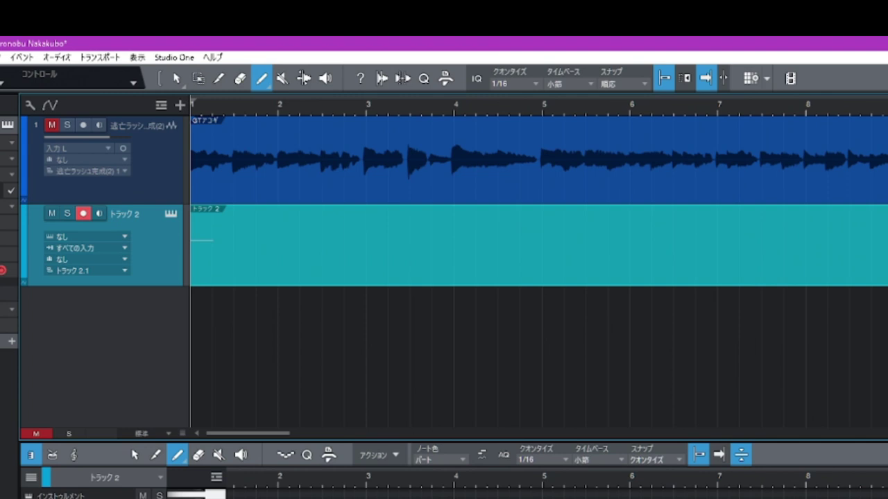
key("KP_Multiply")
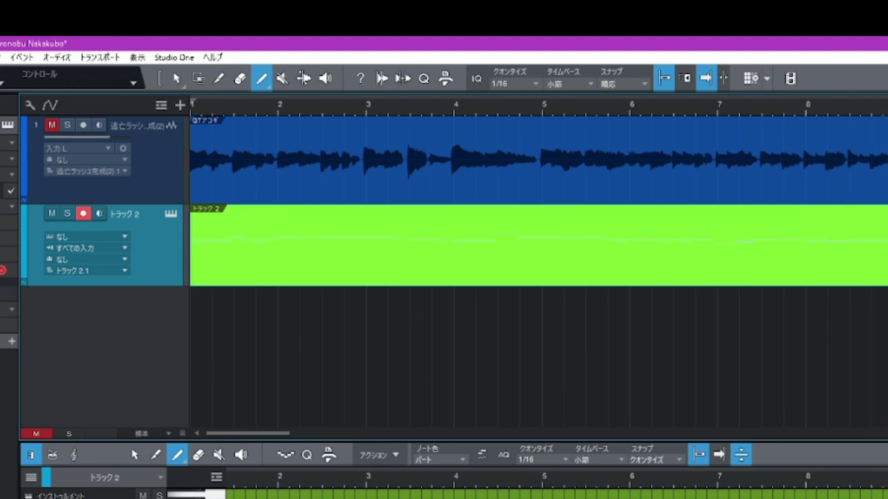
key("space")
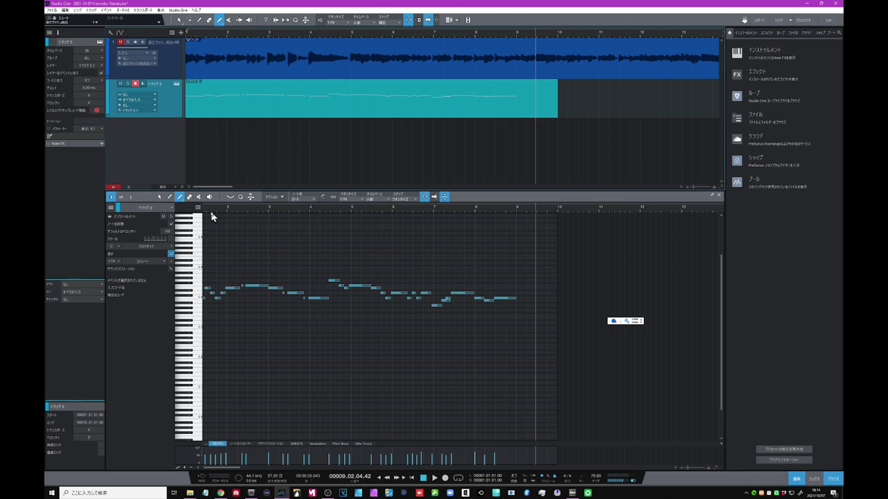
- Load Addictive Keys as the instrument track's sound source and play back the recorded melody from bar 1
left_click_drag(210, 209, 229, 226)
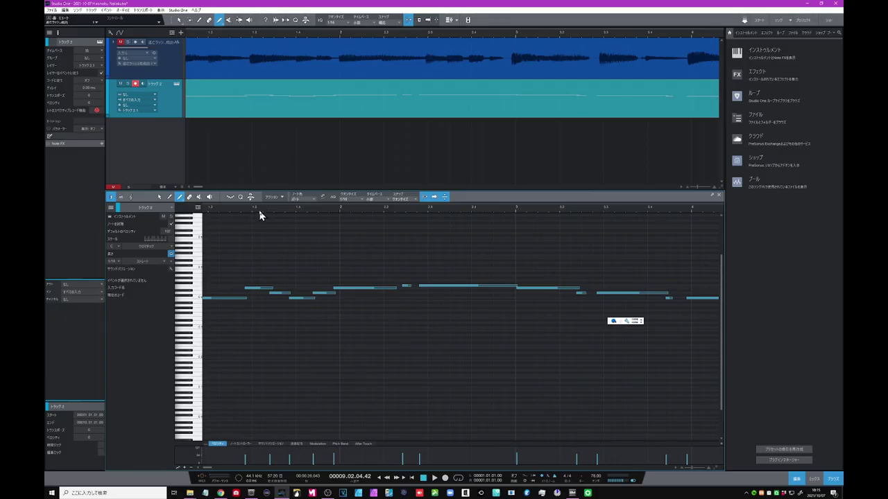
left_click(260, 210)
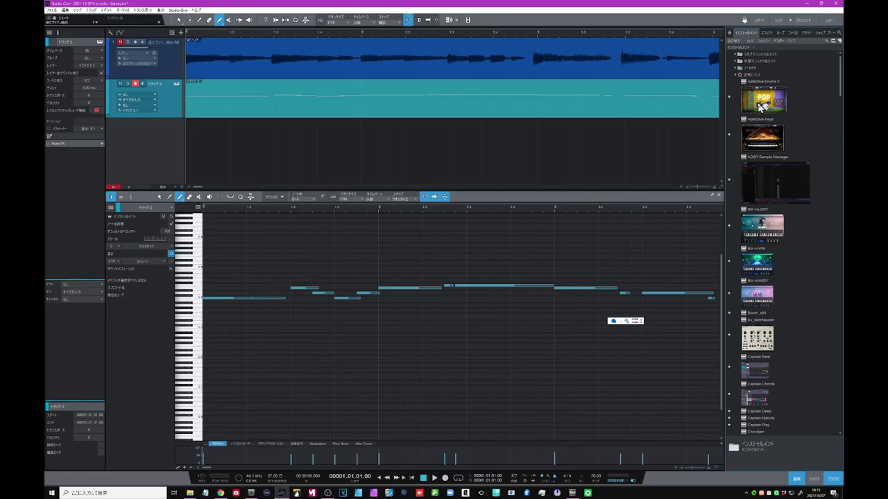
left_click_drag(762, 137, 171, 100)
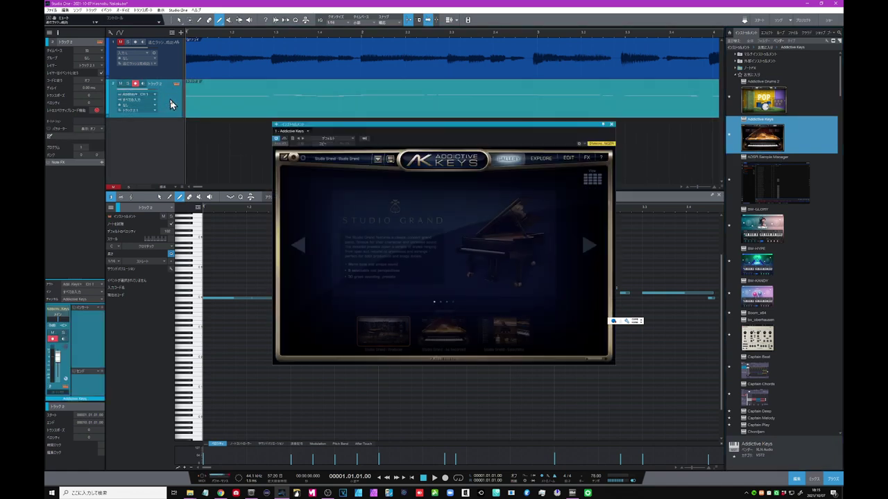
left_click(611, 125)
key("space")
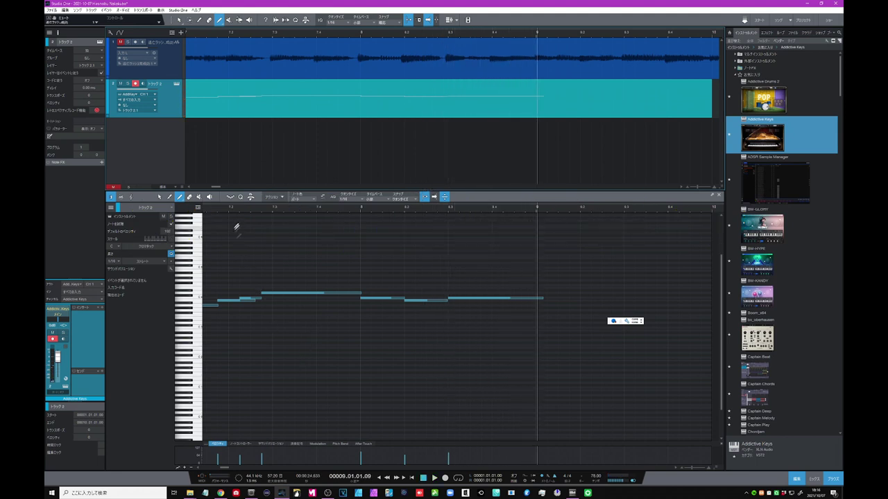
- Move the D4 note in bar 6 to beat 6.4 and trim the following low note so it starts at bar 7
left_click_drag(222, 212, 408, 206)
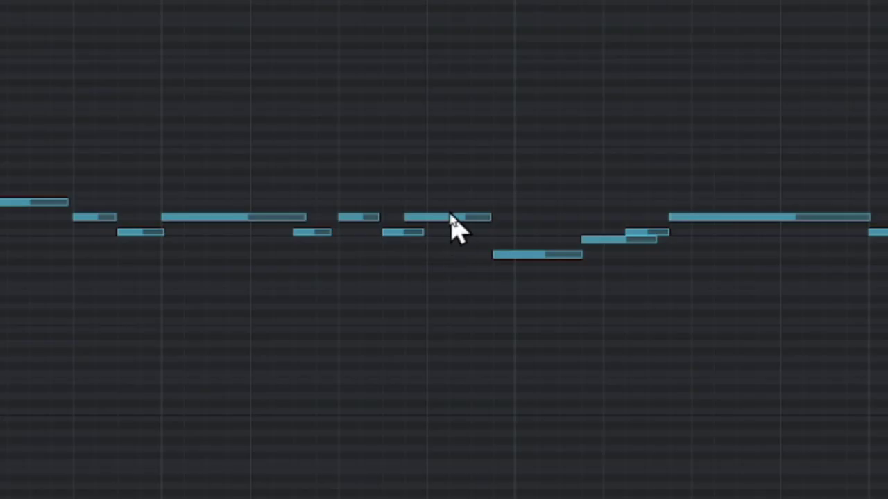
mouse_move(444, 223)
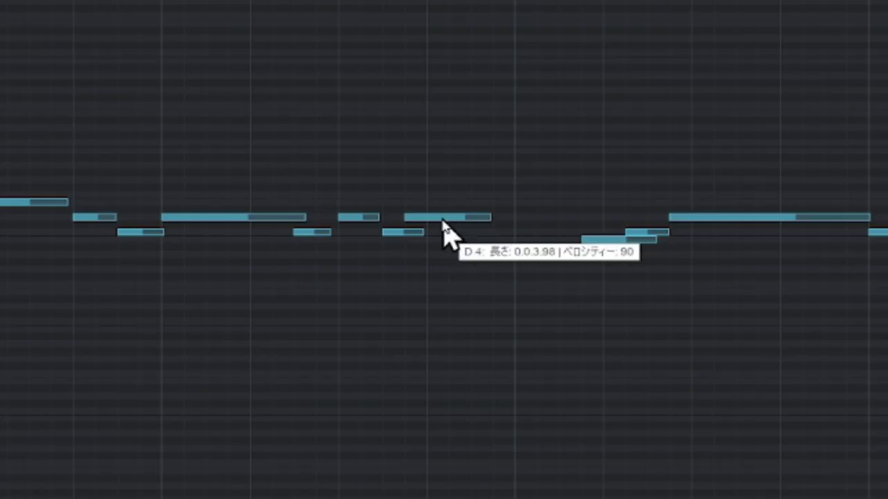
left_click_drag(443, 223, 462, 222)
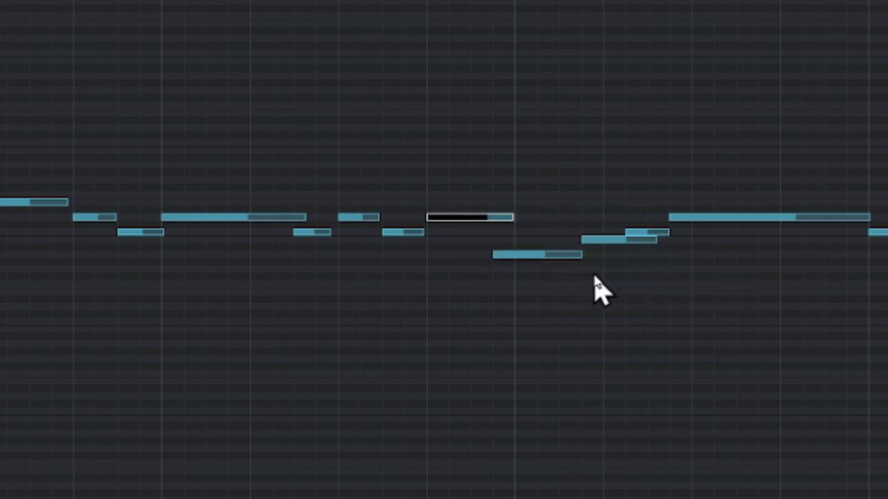
mouse_move(619, 242)
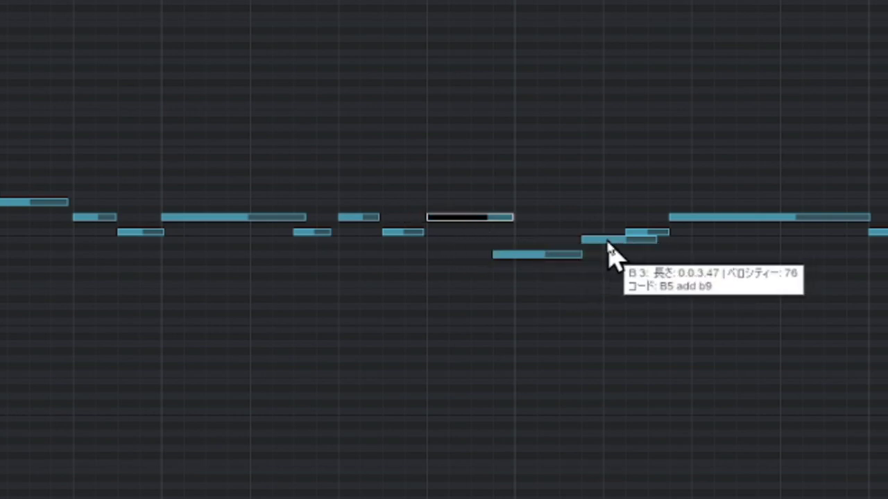
left_click_drag(487, 253, 512, 255)
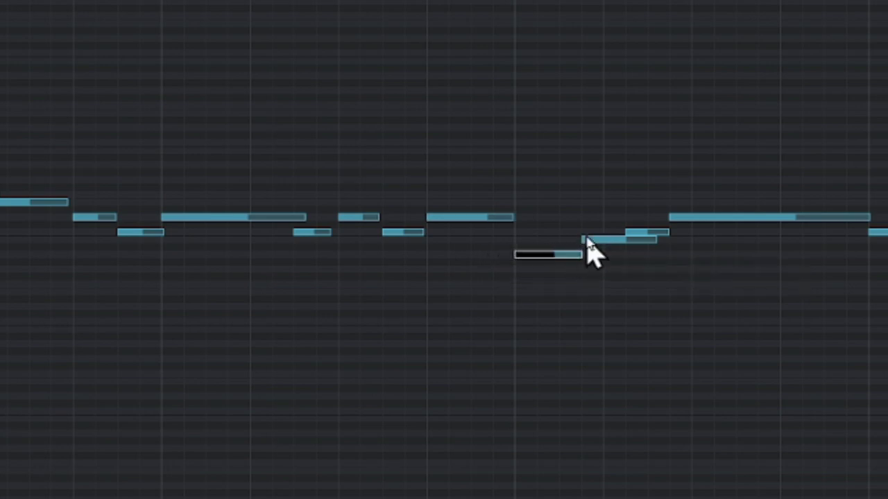
- Correct the remaining bar 7 timing by moving B3 to 7.2, shifting the next note a sixteenth later and starting the long D4 at 7.3
mouse_move(602, 244)
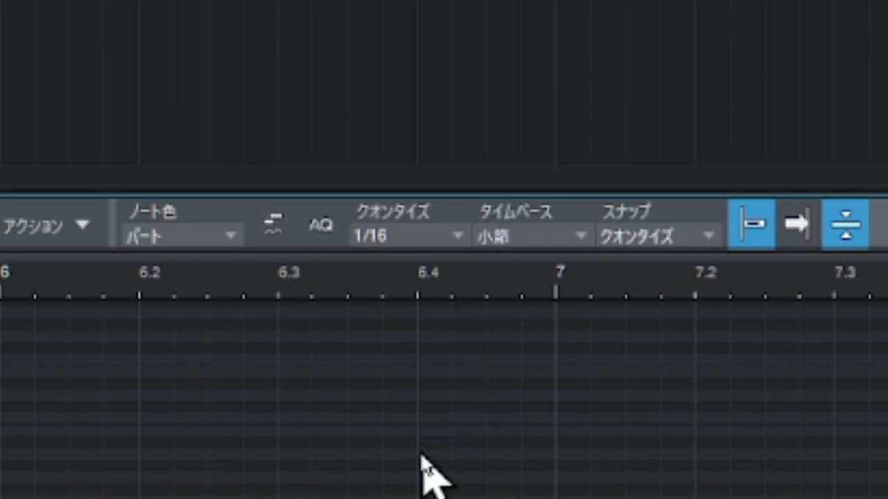
left_click_drag(600, 241, 601, 241)
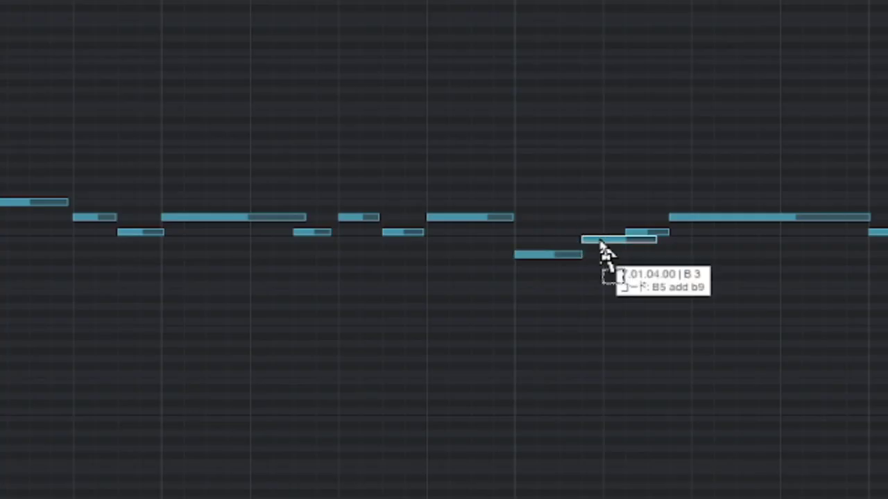
left_click_drag(601, 241, 662, 247)
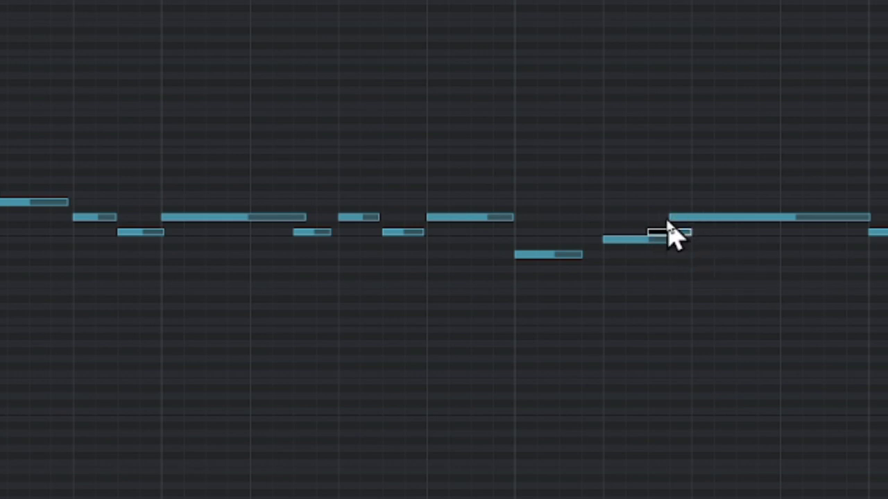
left_click_drag(665, 219, 687, 221)
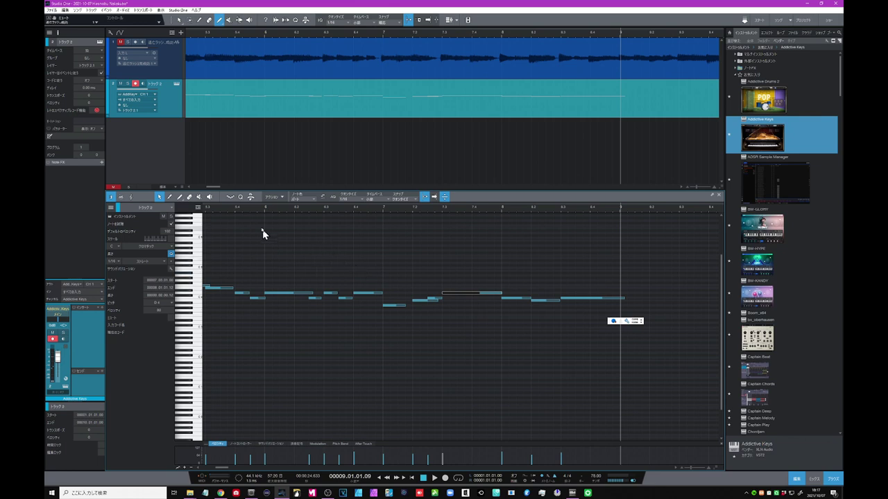
- Play back the melody from the second half of bar 5 to check the edited notes
scroll(264, 207, "down", 3)
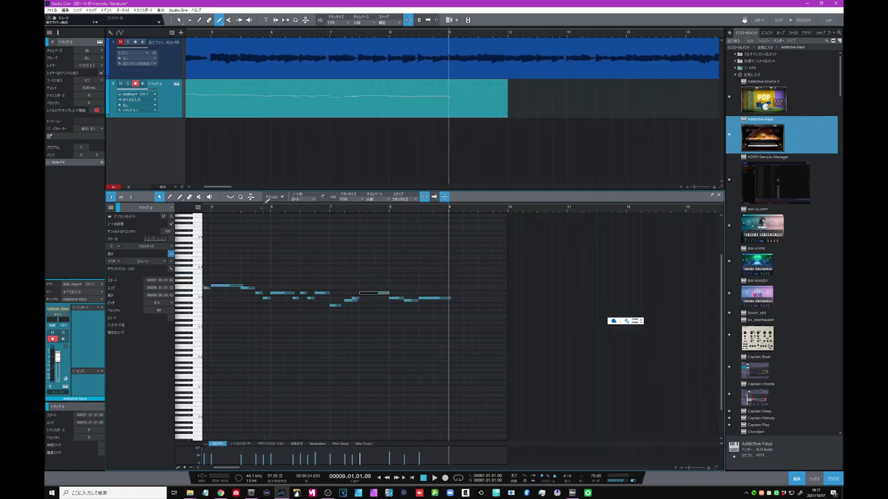
left_click(253, 207)
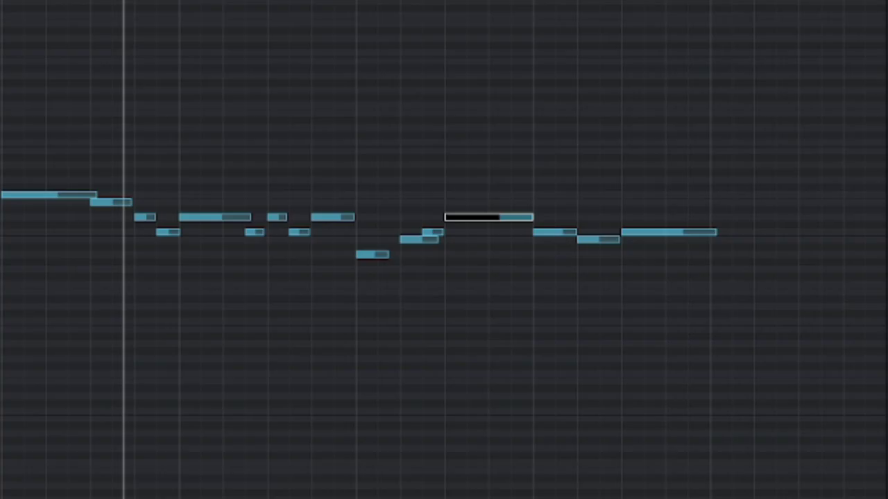
key("space")
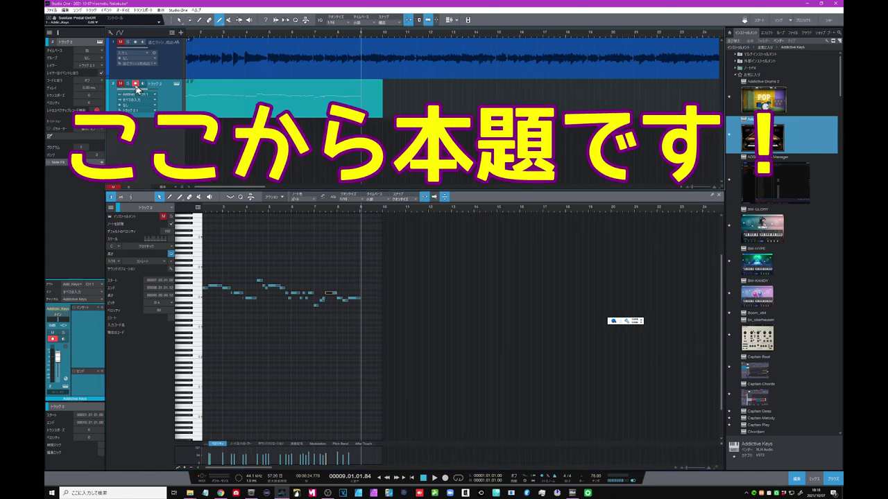
- Disarm recording on the instrument track and enlarge the guitar audio track's height to compare its onsets with the grid
left_click(136, 85)
left_click_drag(211, 34, 261, 52)
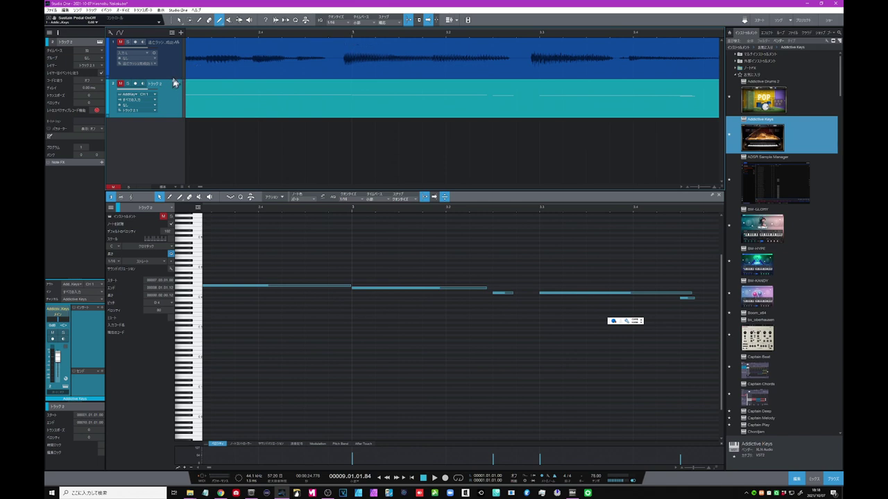
left_click_drag(172, 79, 172, 131)
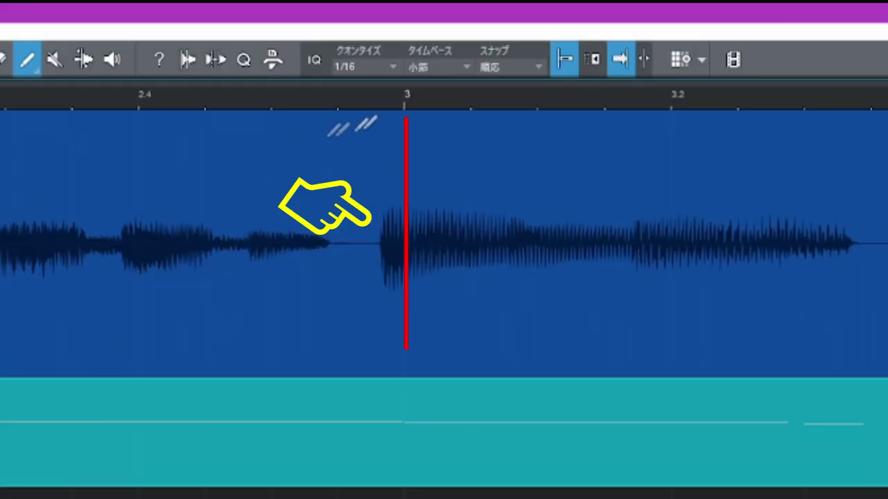
left_click_drag(234, 104, 406, 95)
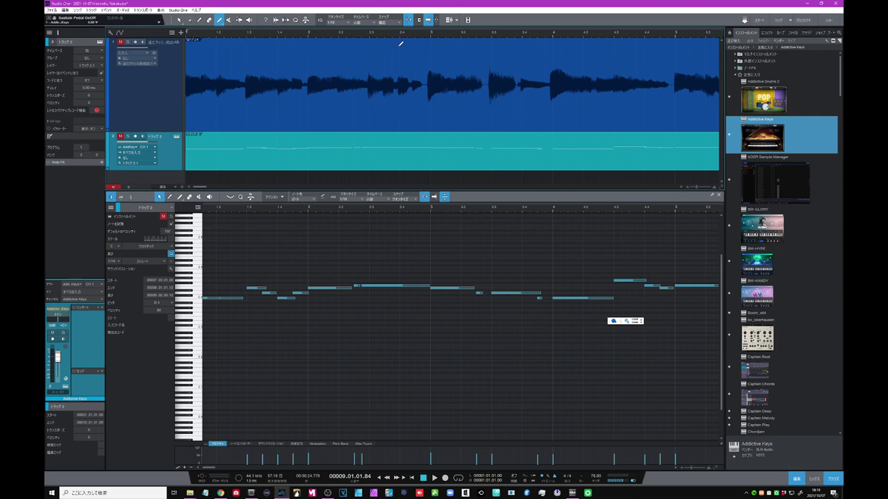
- Place the playhead at bar 3 and quantize the guitar audio event to the 1/16 grid
left_click(179, 20)
left_click(431, 38)
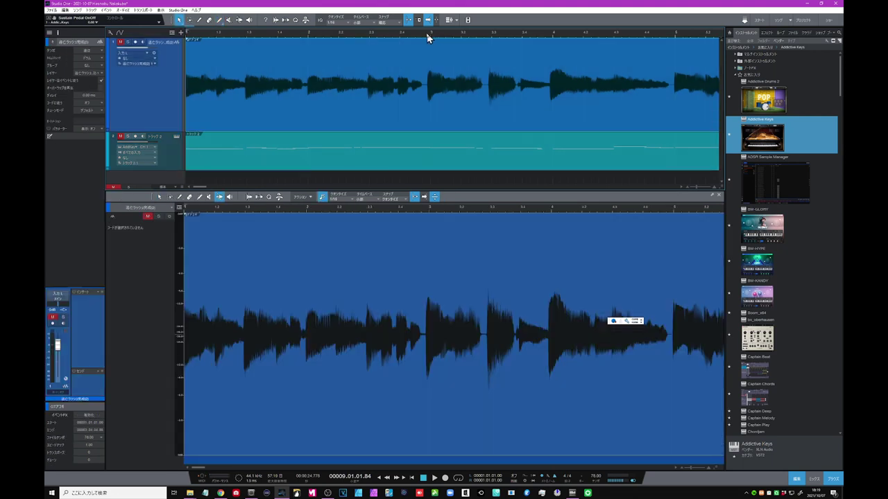
left_click_drag(428, 38, 391, 47)
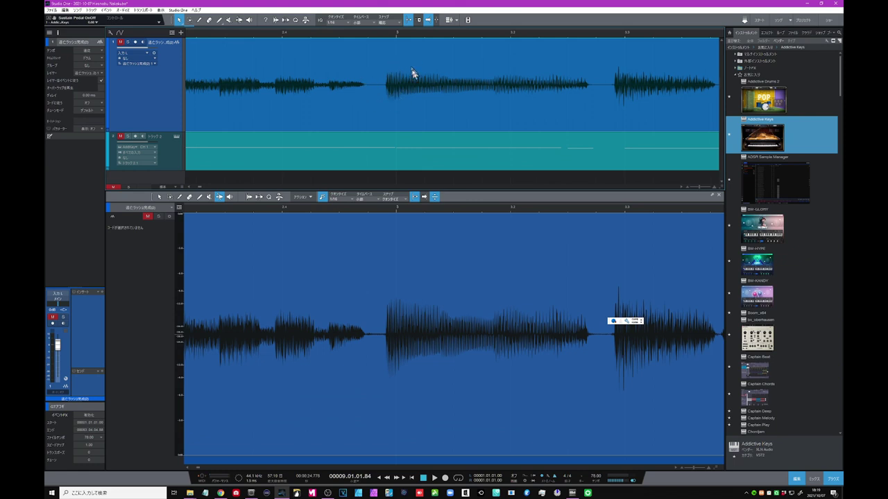
left_click(396, 34)
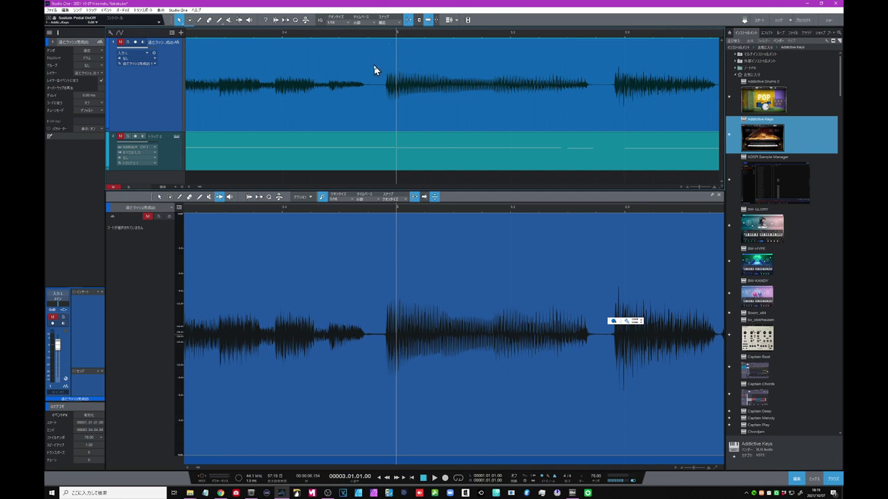
key("q")
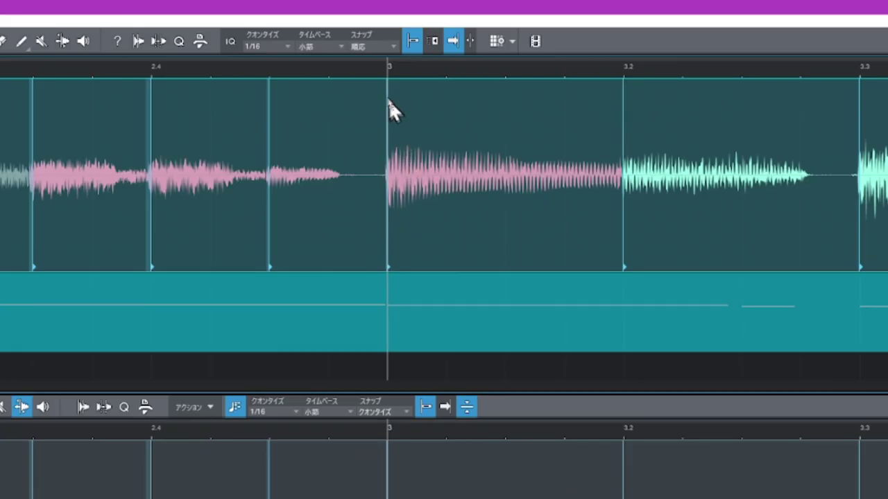
- Delete the surplus bend marker just before beat 3.4 in the quantized guitar audio
scroll(386, 91, "up", 3)
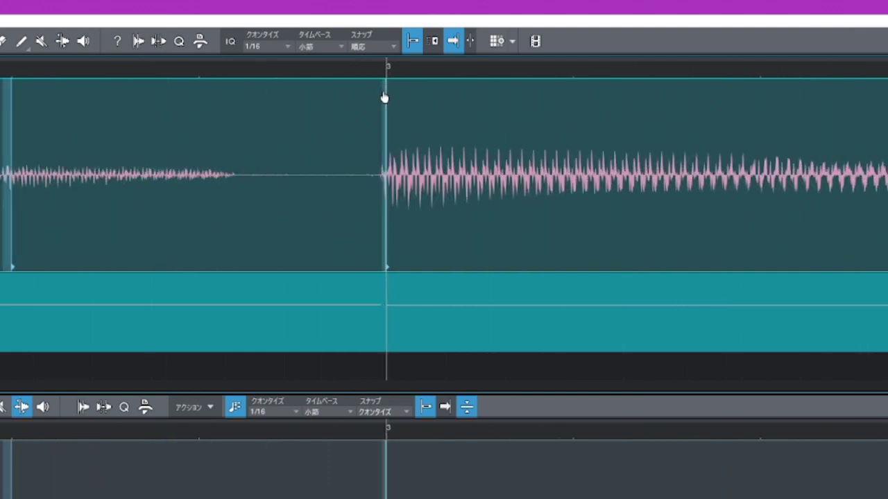
scroll(384, 97, "down", 3)
scroll(616, 127, "up", 4)
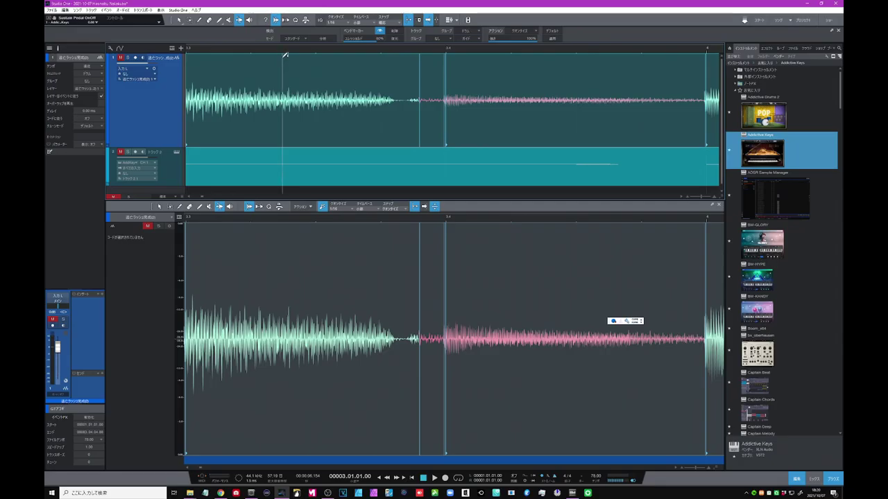
double_click(419, 80)
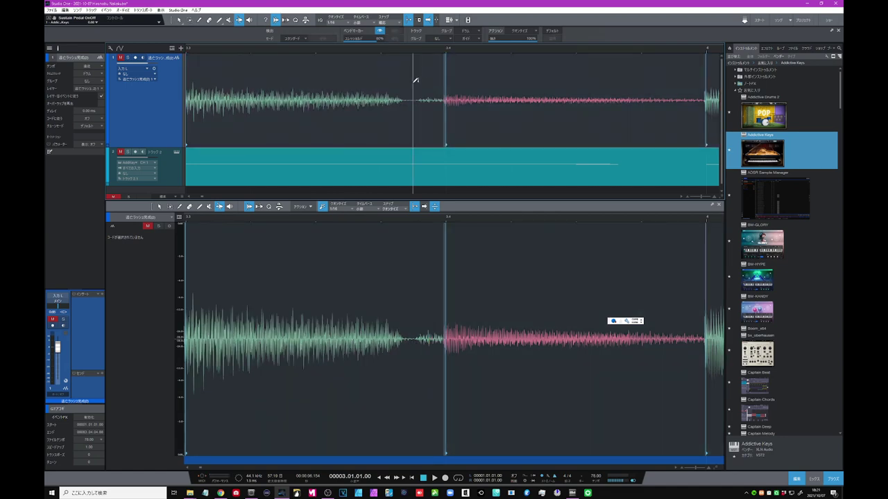
- Add a bend marker to the guitar audio midway between beat 8.4 and bar 9
left_click_drag(414, 51, 306, 34)
left_click_drag(513, 53, 340, 33)
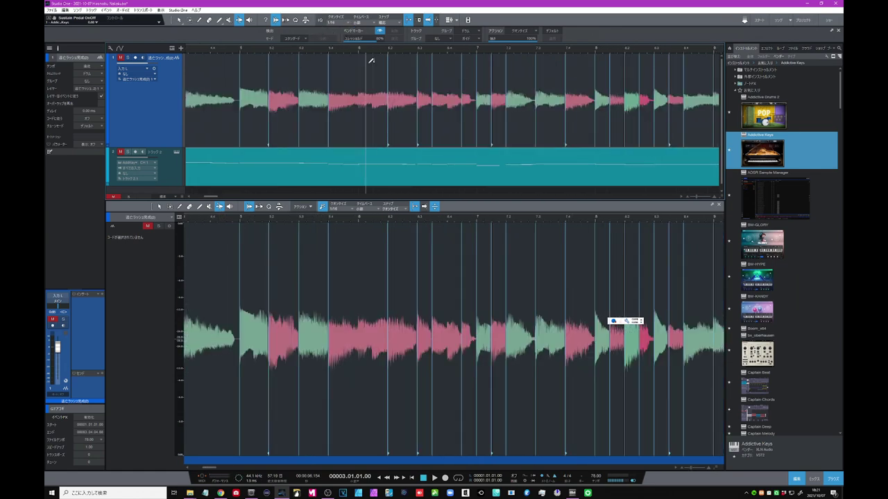
left_click_drag(451, 56, 382, 54)
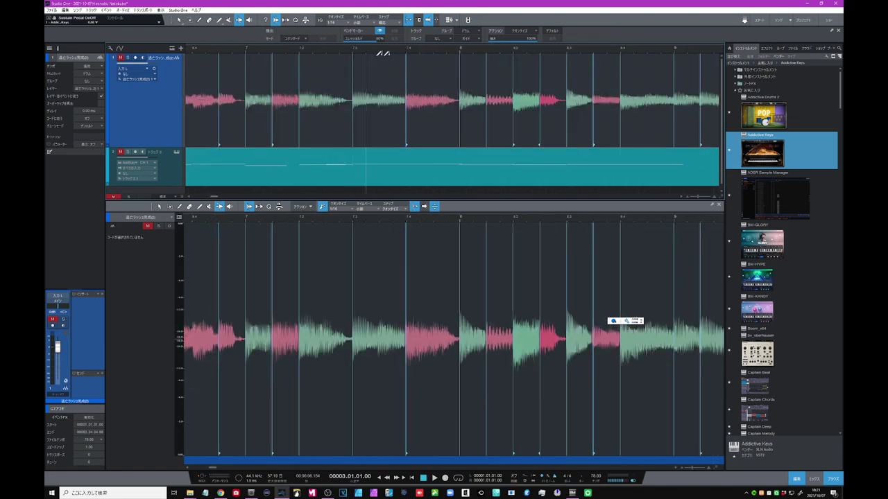
left_click_drag(534, 52, 332, 67)
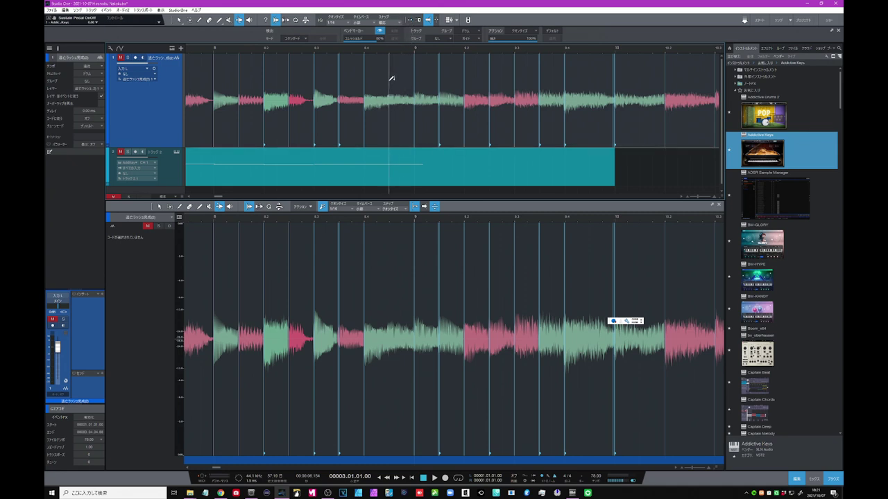
left_click(390, 80)
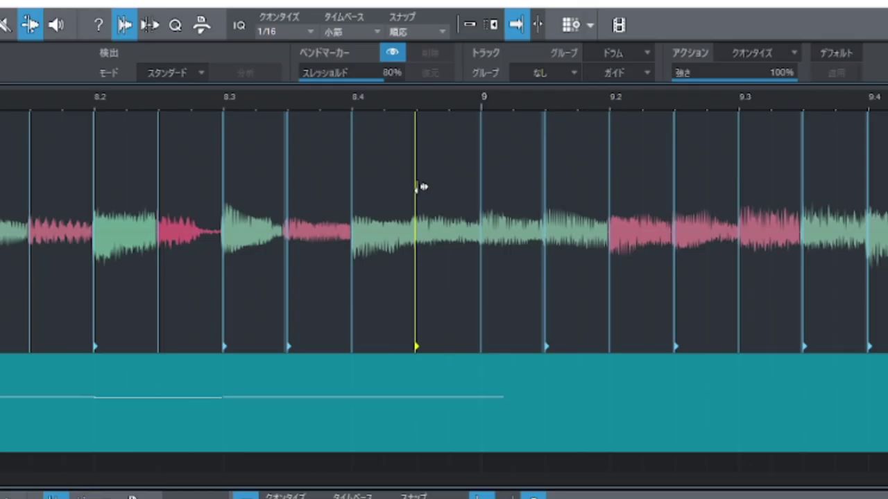
- Nudge the bend marker midway between beat 8.4 and bar 9, and move the late one after beat 14.2 onto the grid line midway to 14.3
mouse_move(421, 187)
left_mouse_down()
mouse_move(408, 187)
mouse_move(442, 187)
mouse_move(426, 186)
left_mouse_up()
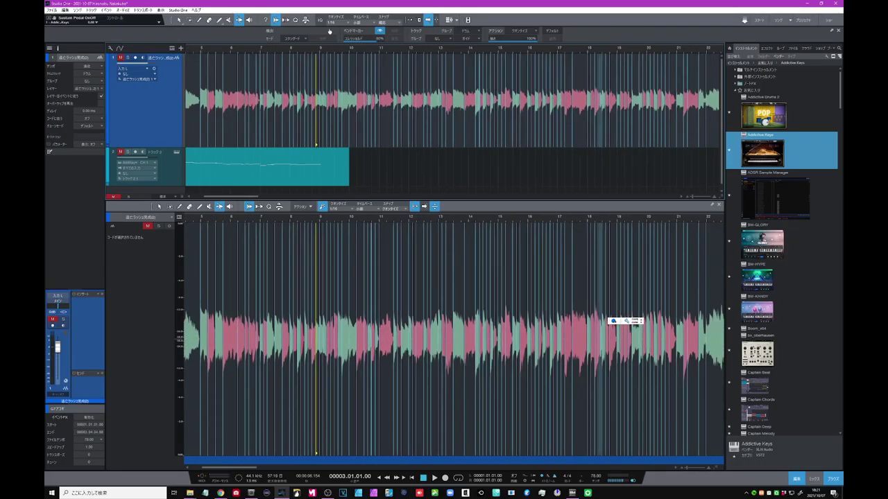
left_click_drag(498, 52, 378, 68)
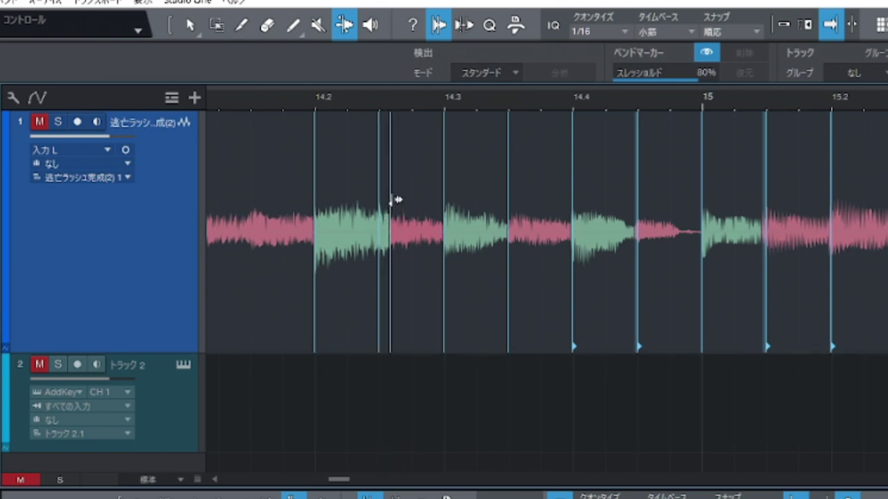
left_click_drag(390, 200, 379, 201)
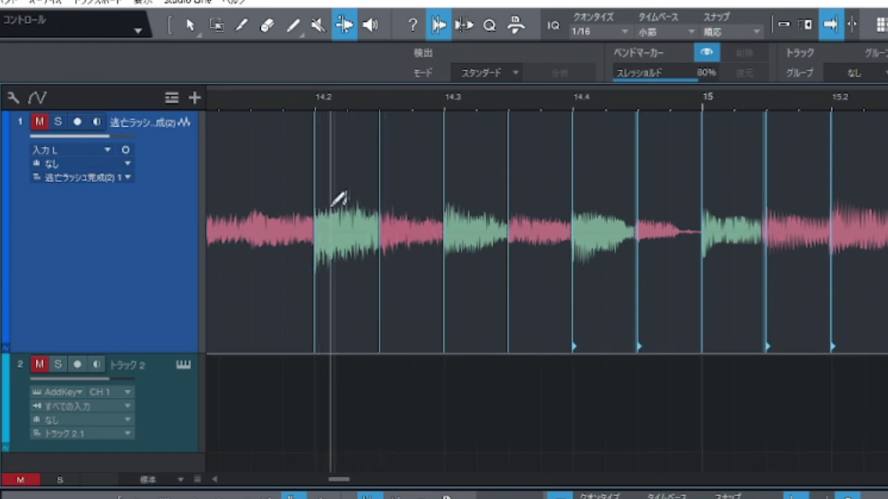
- Solo the guitar audio track and play the quantized performance from the start of the song
left_click_drag(821, 104, 523, 93)
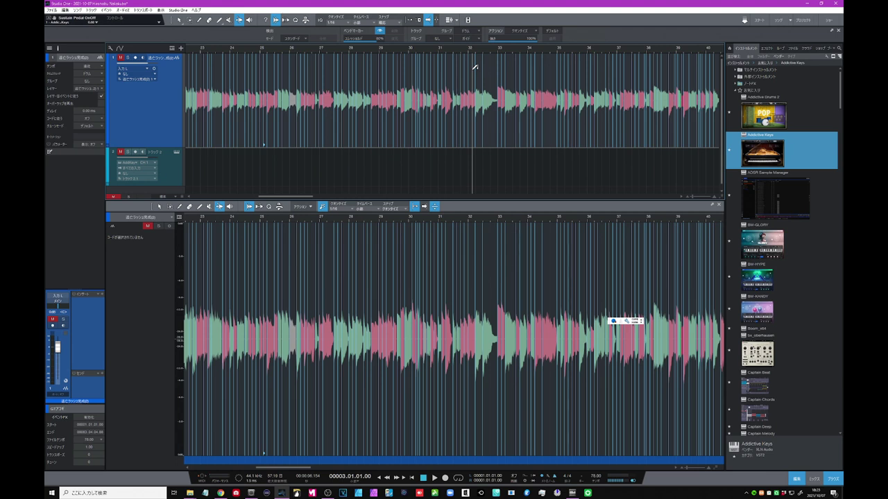
key("s")
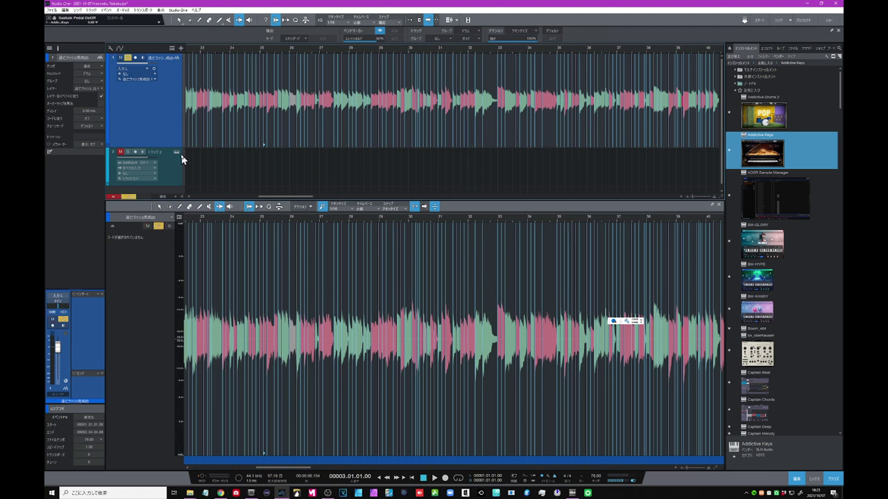
left_click(412, 478)
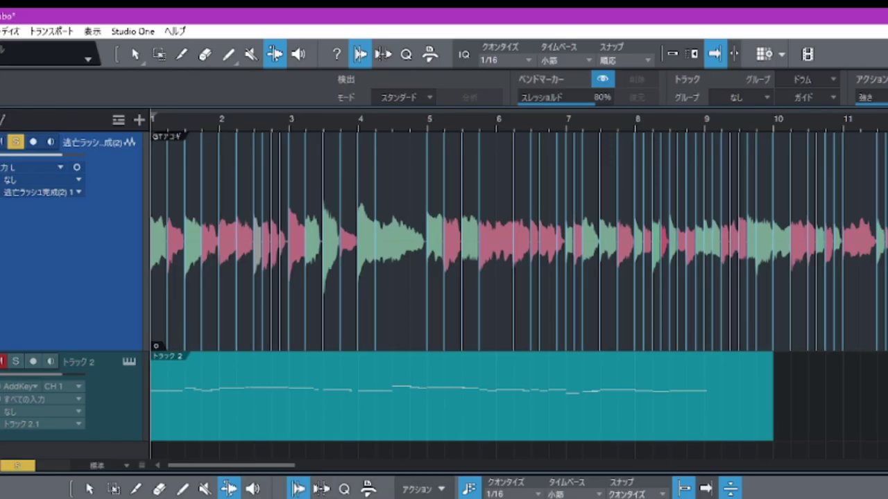
key("space")
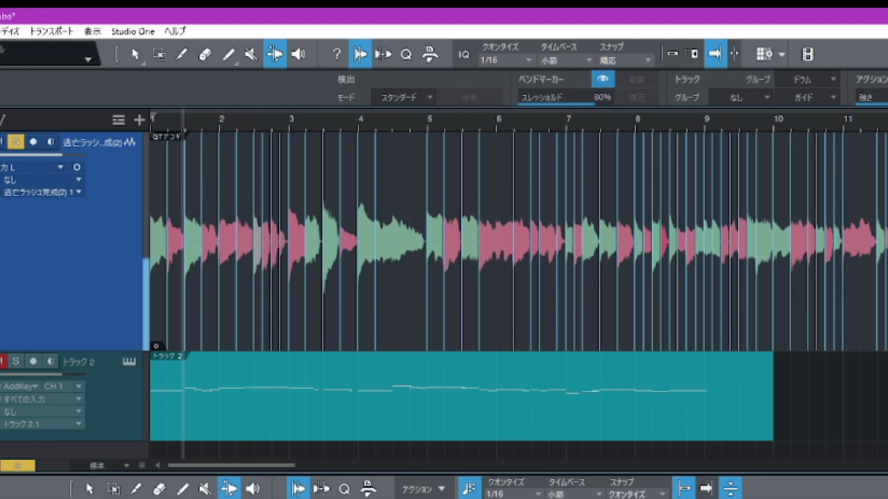